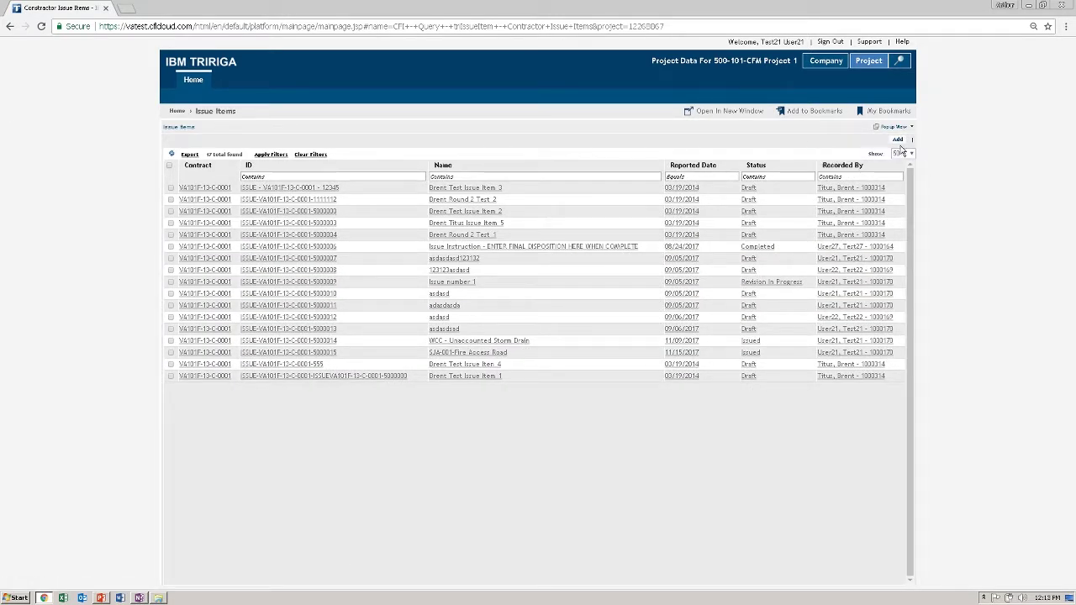
Add a new issue item and link it to the completed contract named CFM Contract # 1
{"action": "left_click", "coordinate": [897, 139]}
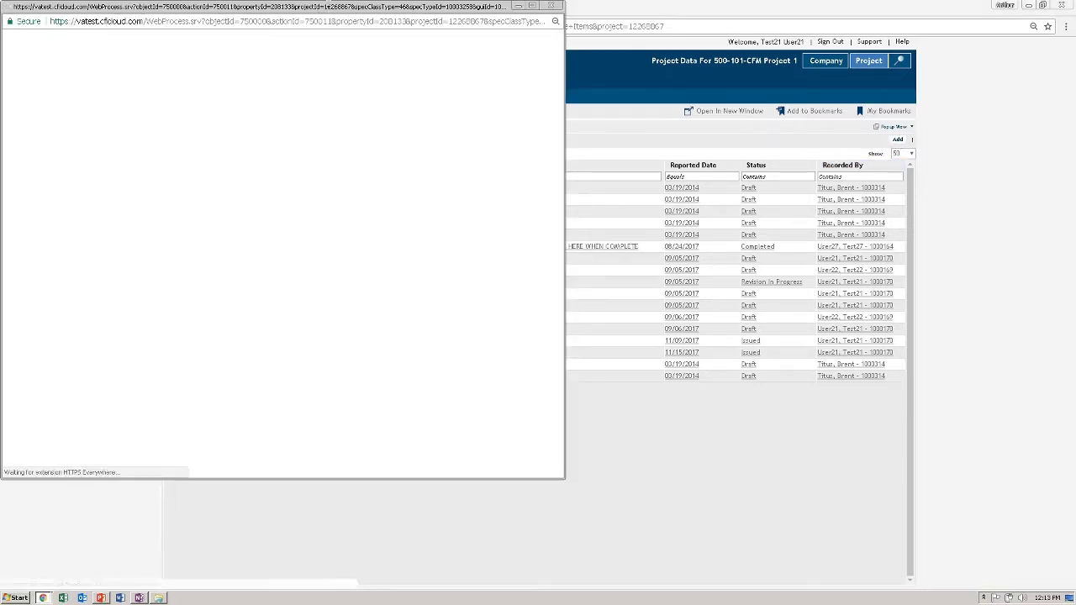
{"action": "left_click_drag", "start_coordinate": [329, 9], "coordinate": [559, 80]}
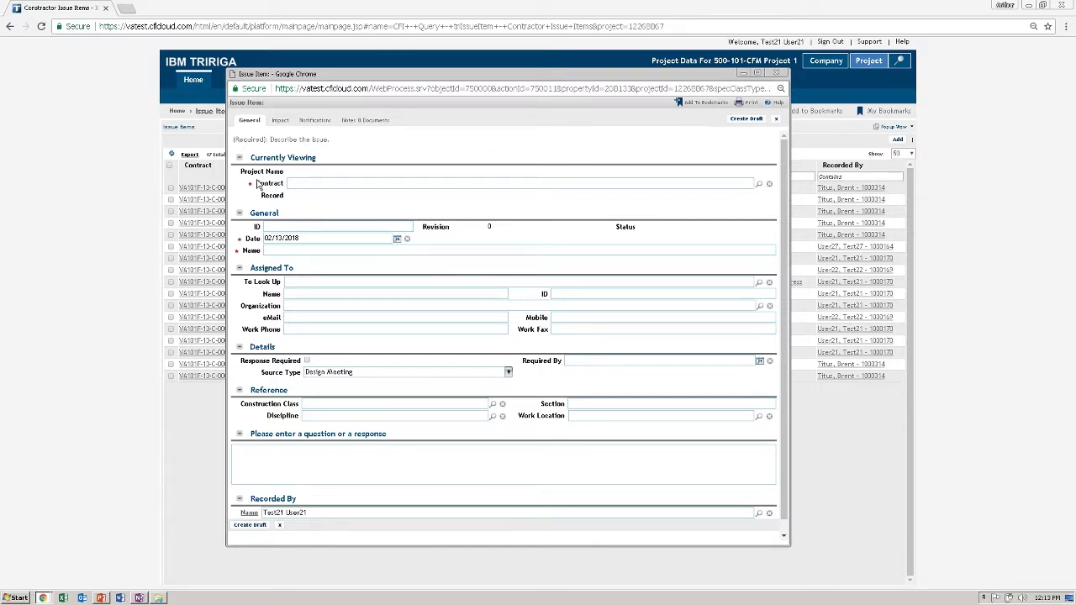
{"action": "left_click_drag", "start_coordinate": [257, 183], "coordinate": [290, 186]}
{"action": "left_click", "coordinate": [325, 185]}
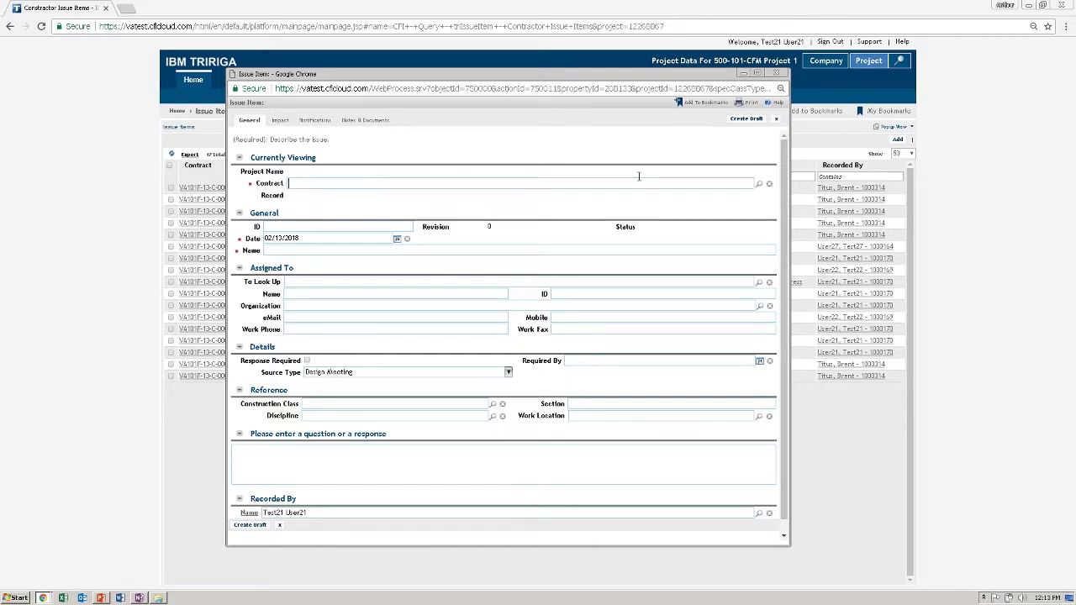
{"action": "left_click", "coordinate": [763, 185]}
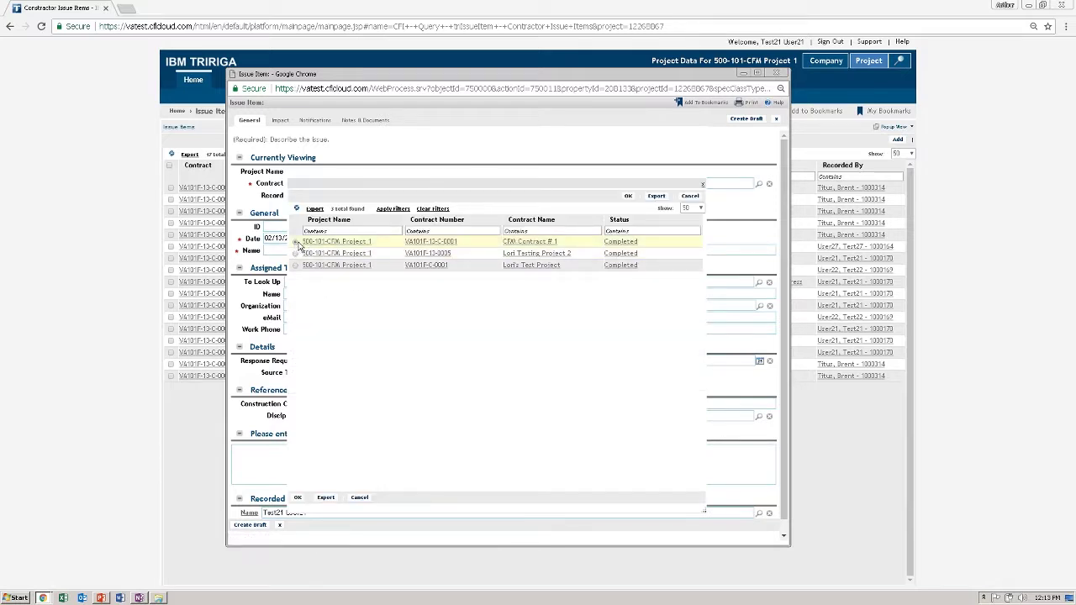
{"action": "left_click", "coordinate": [296, 242]}
{"action": "left_click", "coordinate": [627, 196]}
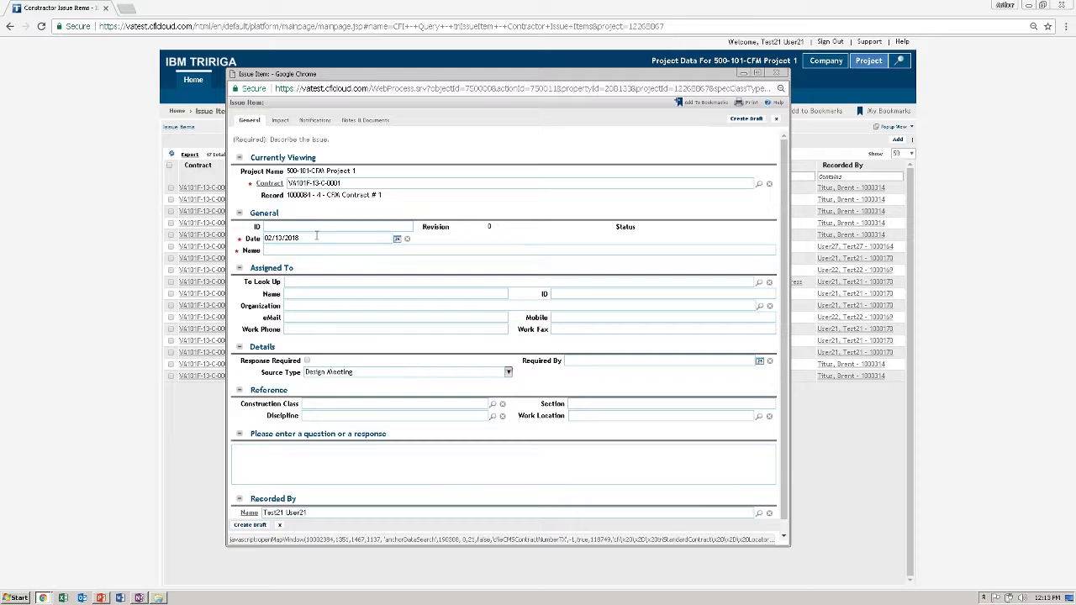
Set the issue date to 02/12/2018, name it "ABC-001 - Test for Video", and create the draft
{"action": "left_click", "coordinate": [398, 241]}
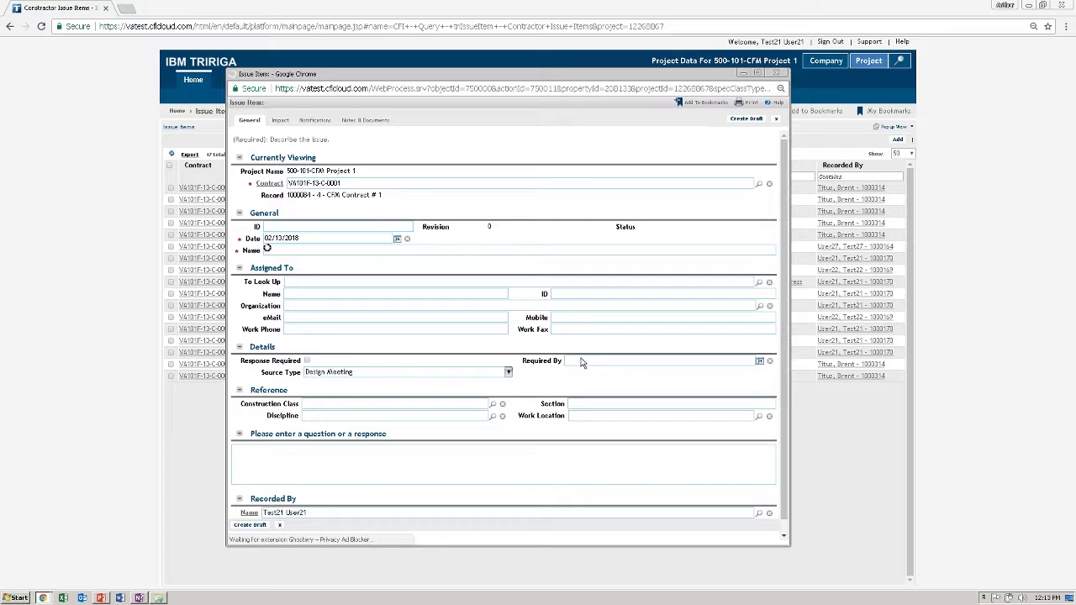
{"action": "left_click", "coordinate": [280, 309]}
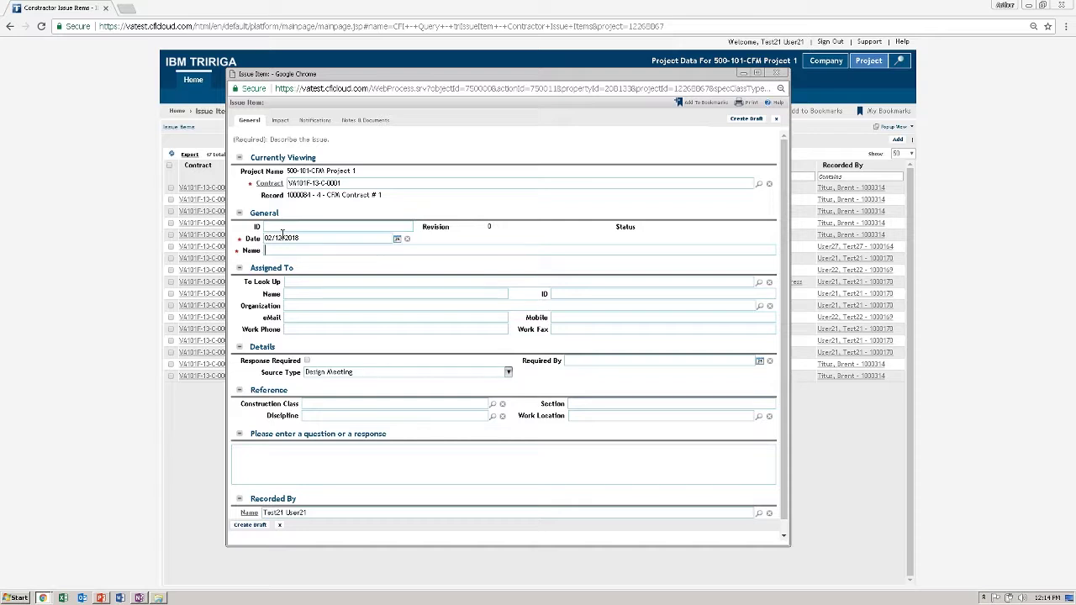
{"action": "type", "text": "ABC-001"}
{"action": "type", "text": "- Test for Video"}
{"action": "left_click", "coordinate": [740, 122]}
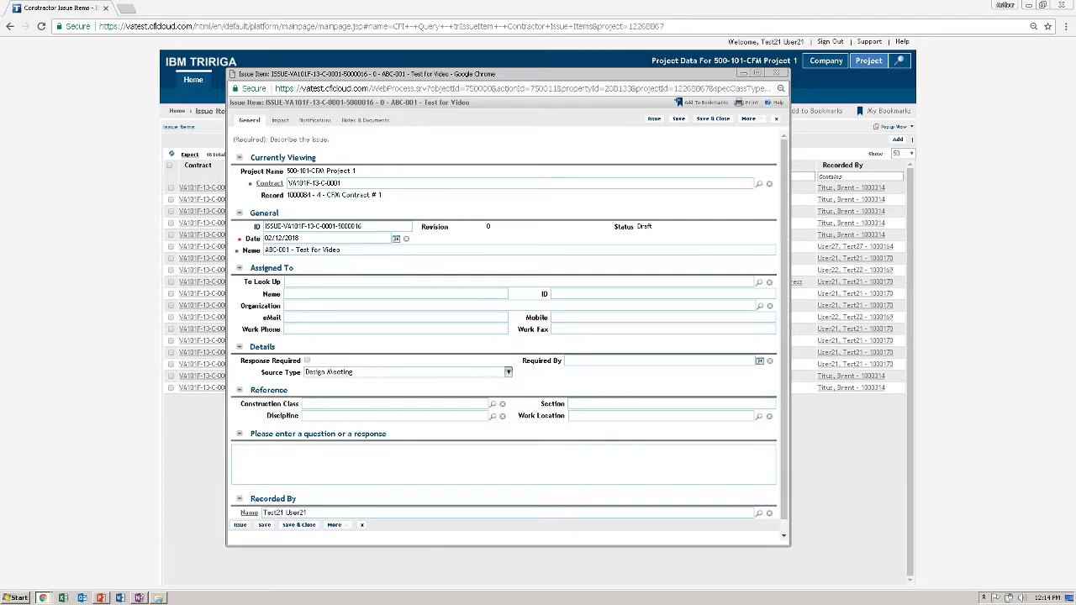
Set the construction class to 02 06 50-Schedules for Site Remediation, under Division-02 Existing Conditions
{"action": "left_click", "coordinate": [494, 408]}
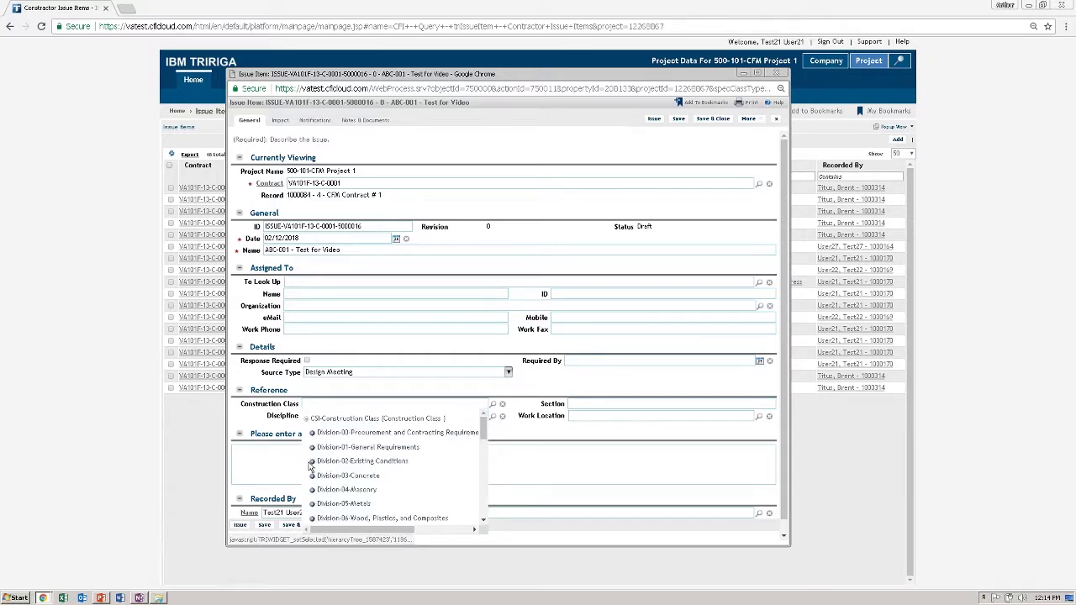
{"action": "left_click", "coordinate": [312, 461]}
{"action": "scroll", "coordinate": [317, 454], "scroll_direction": "down", "scroll_amount": 2}
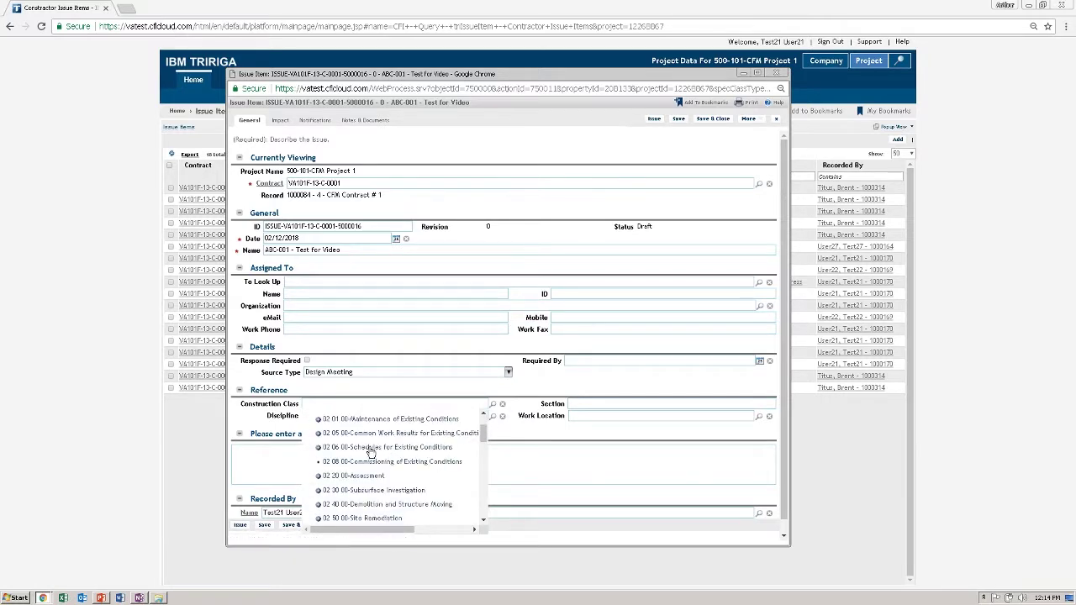
{"action": "left_click", "coordinate": [318, 448]}
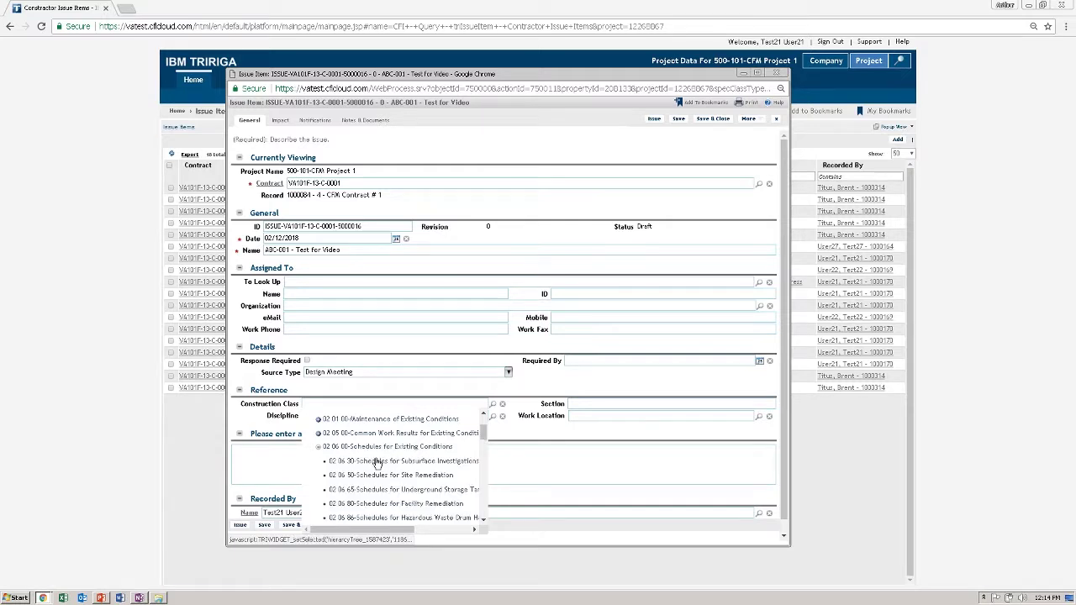
{"action": "left_click", "coordinate": [379, 475]}
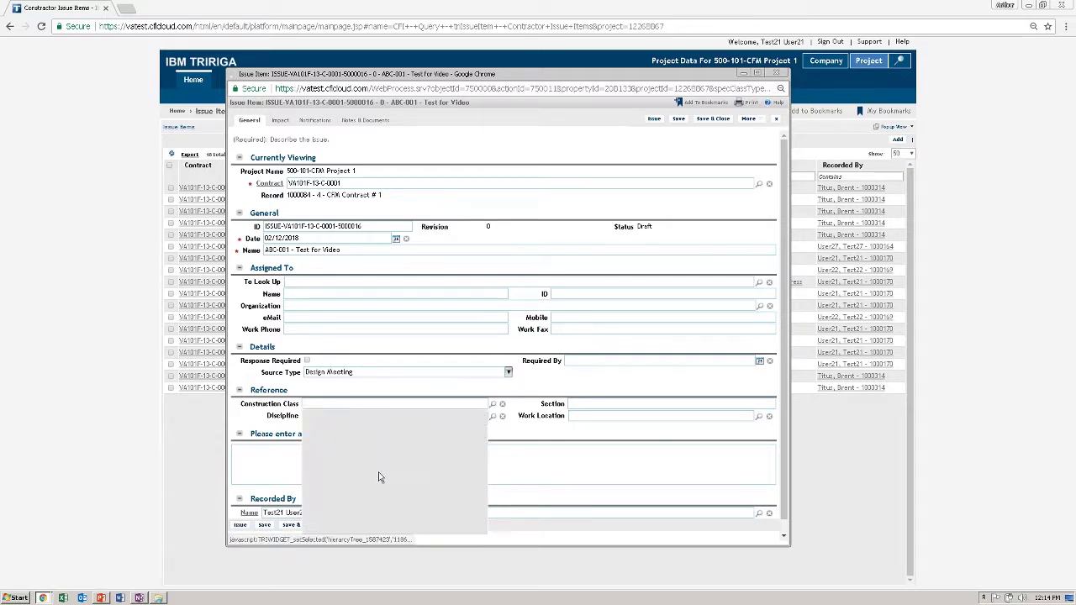
Set the reference discipline to Architectural and the section to 2
{"action": "left_click", "coordinate": [493, 416]}
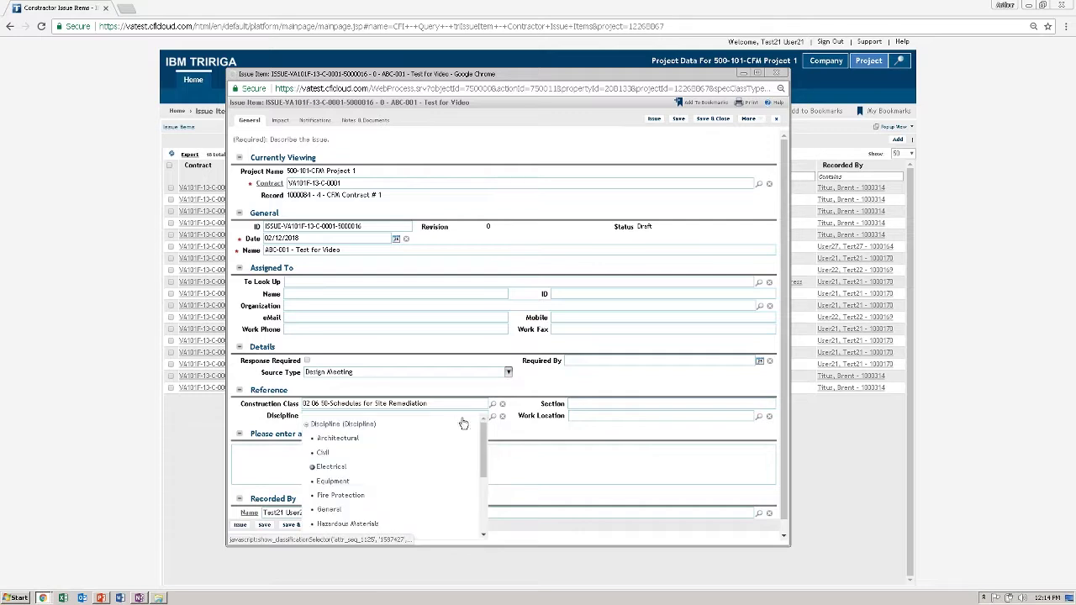
{"action": "left_click", "coordinate": [335, 439]}
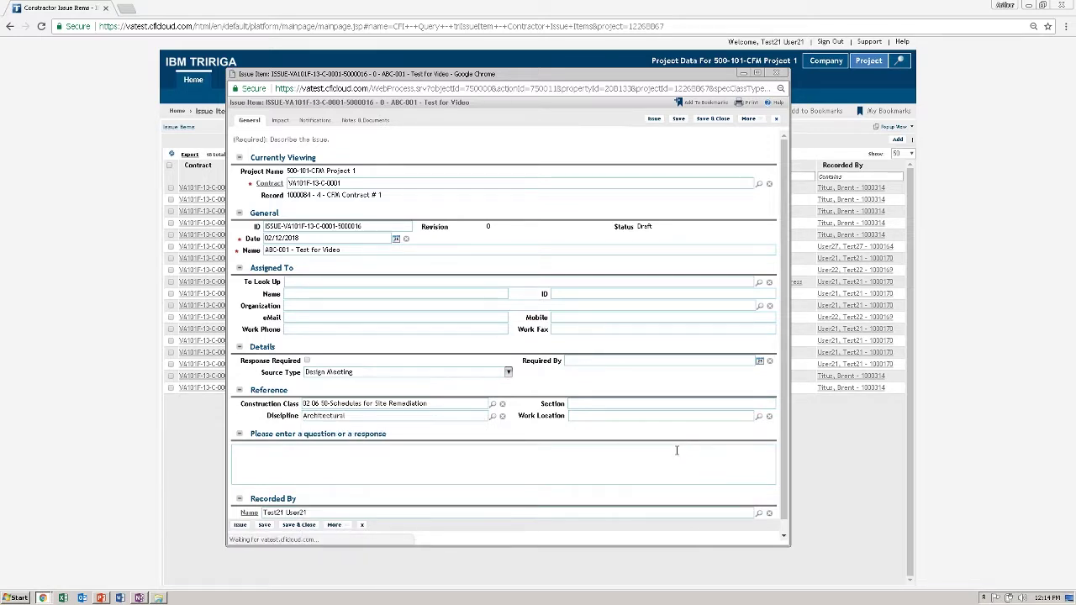
{"action": "left_click", "coordinate": [661, 405]}
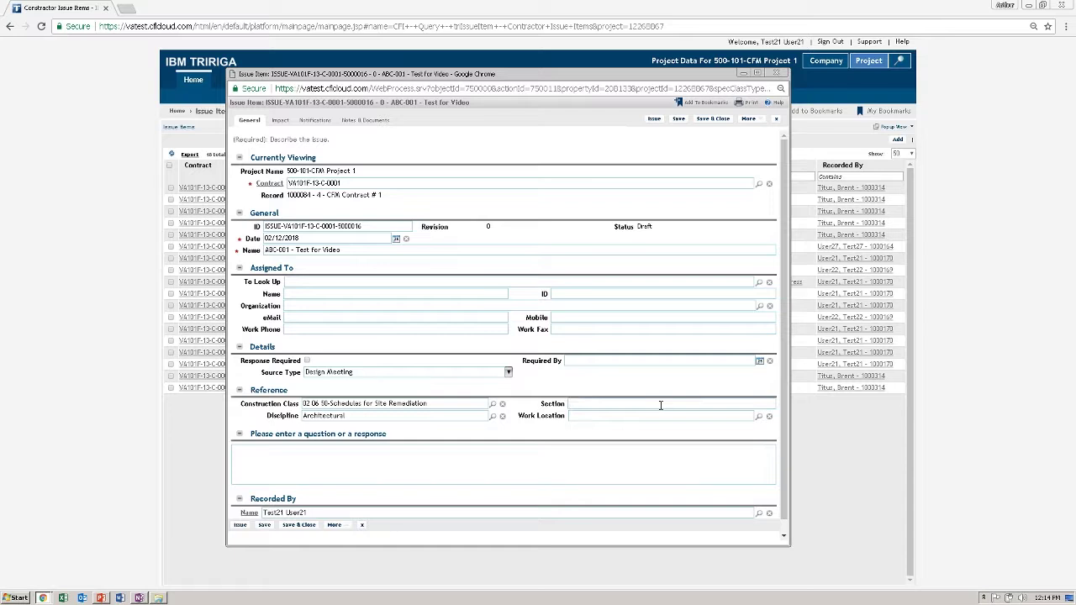
{"action": "type", "text": "2"}
Enter "Track issue details here" as the question or response text and save the issue
{"action": "left_click_drag", "start_coordinate": [390, 438], "coordinate": [291, 435]}
{"action": "left_click", "coordinate": [312, 480]}
{"action": "type", "text": "rack Issue day"}
{"action": "type", "text": "ils here"}
{"action": "left_click", "coordinate": [679, 119]}
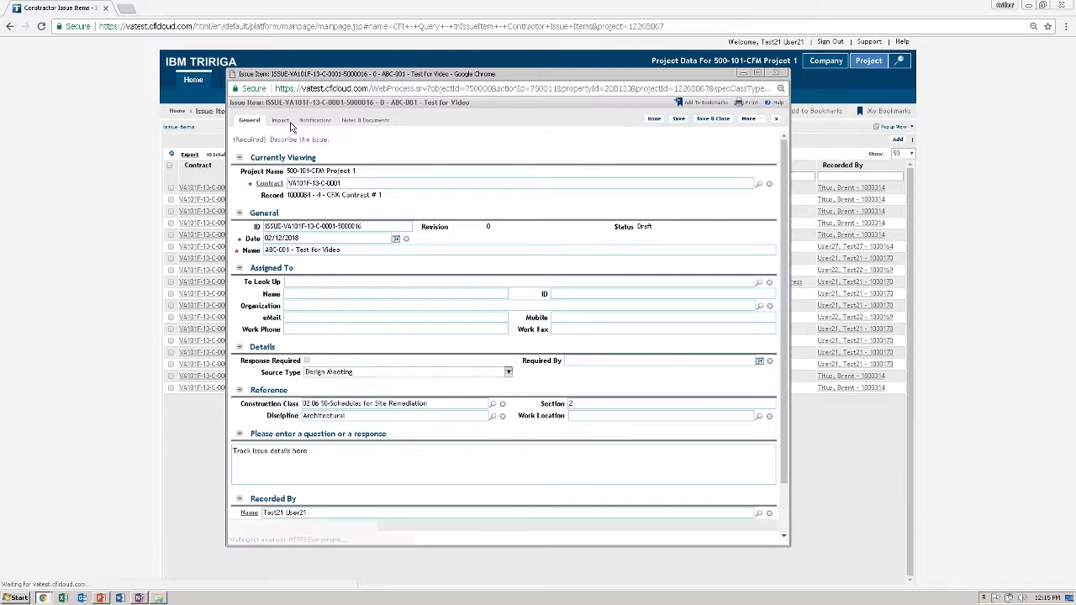
Enter "All impact notes here, regardless of type." as the issue's impact notes
{"action": "left_click", "coordinate": [286, 122]}
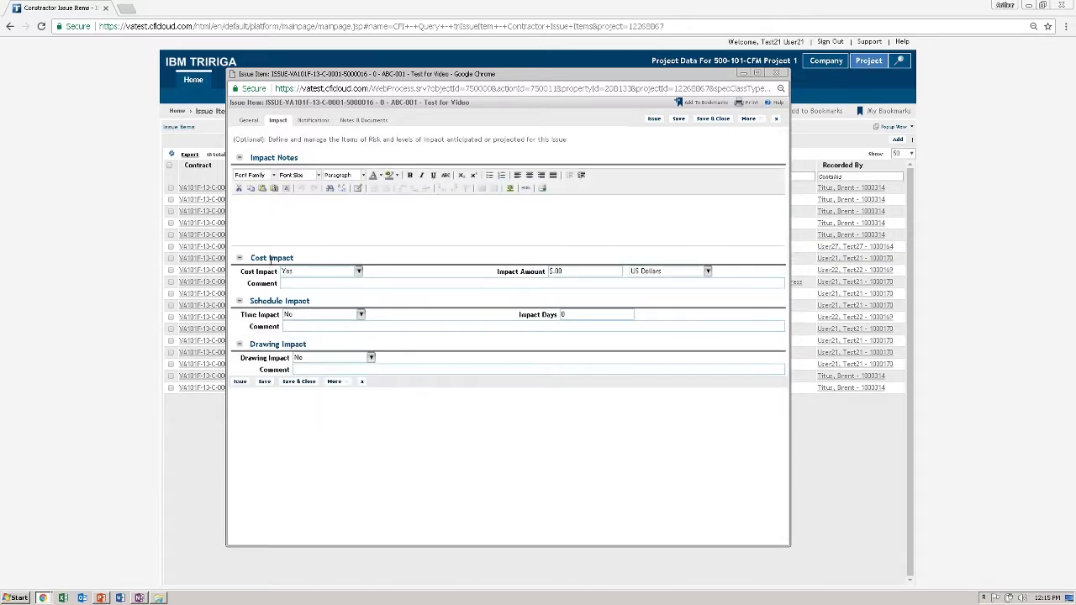
{"action": "left_click", "coordinate": [376, 233]}
{"action": "type", "text": "All impact note shere, regardless of type."}
Set the cost impact to Yes with an amount of $5,000.00 and the comment "Change to architecture"
{"action": "left_click", "coordinate": [358, 270]}
{"action": "left_click", "coordinate": [303, 313]}
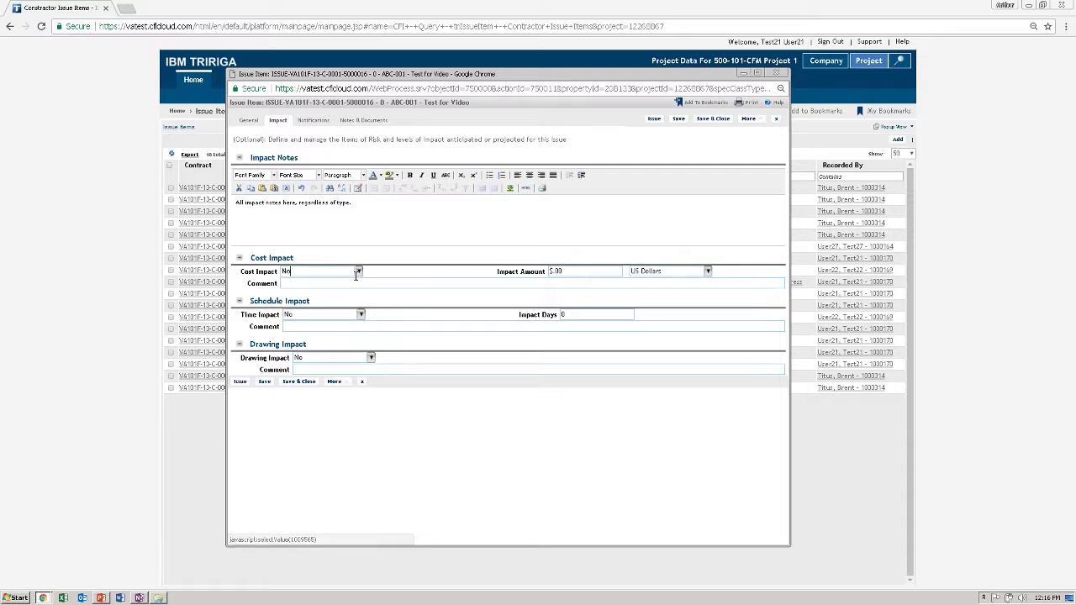
{"action": "left_click", "coordinate": [358, 271]}
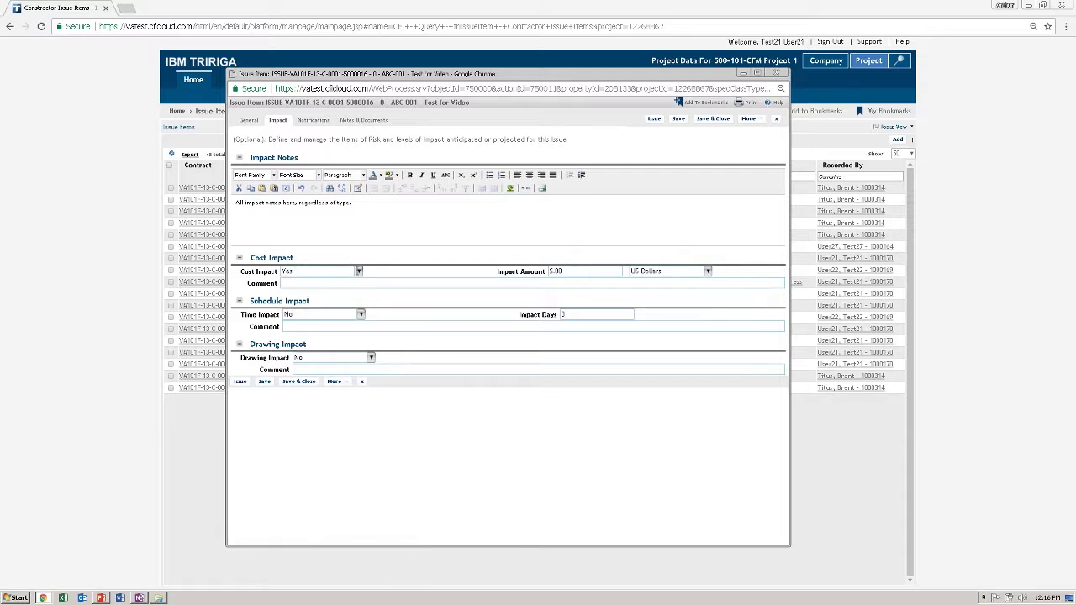
{"action": "key", "text": "Tab"}
{"action": "type", "text": "5000"}
{"action": "left_click", "coordinate": [523, 284]}
{"action": "left_click", "coordinate": [529, 283]}
{"action": "type", "text": "Change to A"}
{"action": "key", "text": "Left"}
{"action": "key", "text": "Left"}
{"action": "key", "text": "Left"}
{"action": "type", "text": "t"}
Set the time impact to Yes with 10 impact days and the comment "10 day impact", and save the issue
{"action": "left_click", "coordinate": [352, 314]}
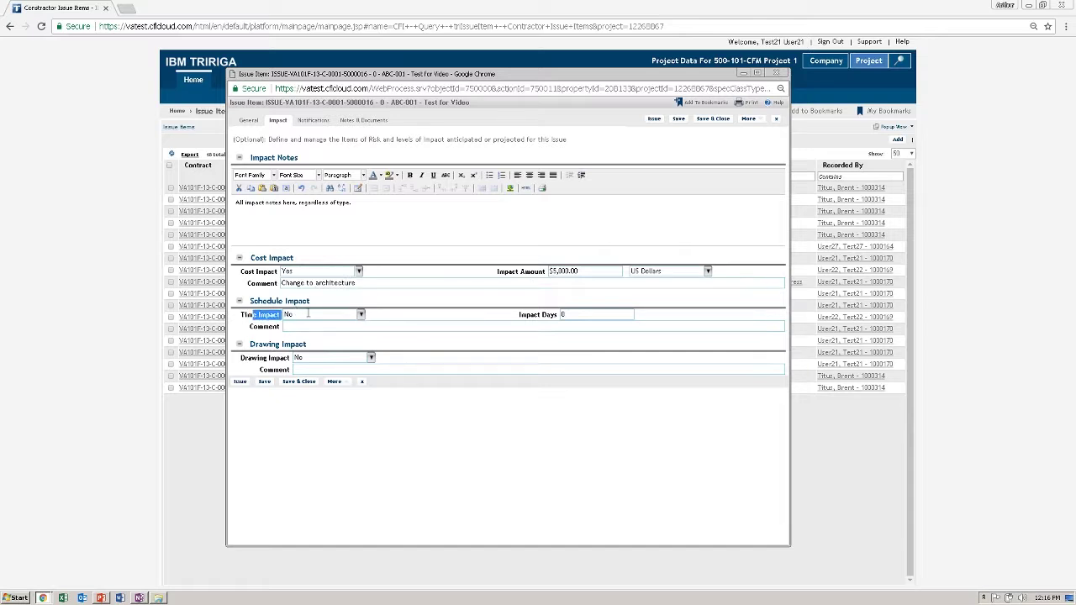
{"action": "left_click", "coordinate": [362, 315]}
{"action": "left_click", "coordinate": [325, 344]}
{"action": "left_click", "coordinate": [600, 317]}
{"action": "left_click", "coordinate": [371, 359]}
{"action": "left_click", "coordinate": [372, 360]}
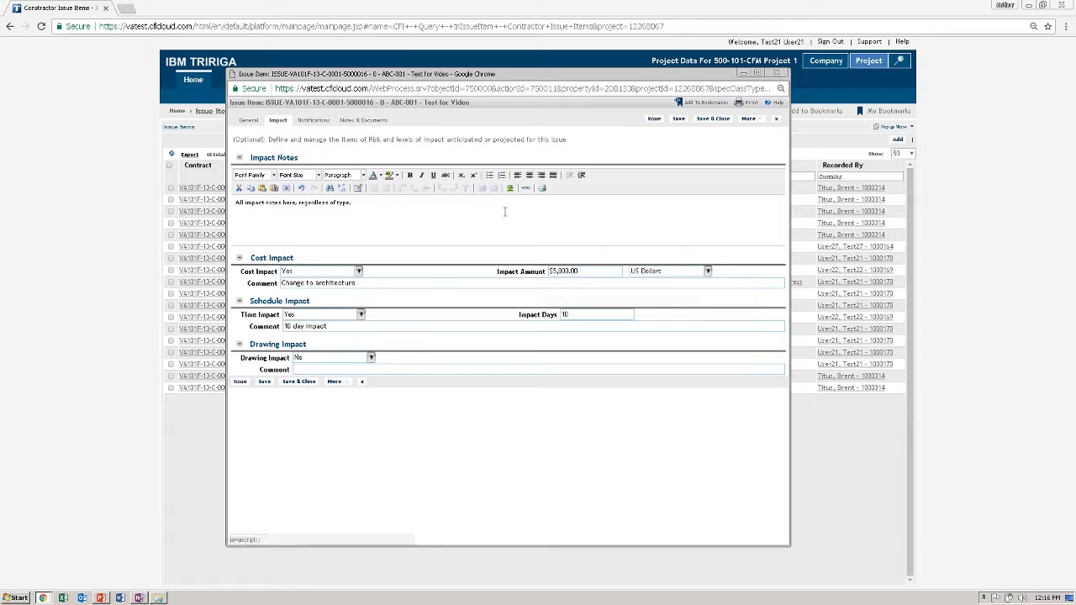
{"action": "left_click", "coordinate": [679, 119]}
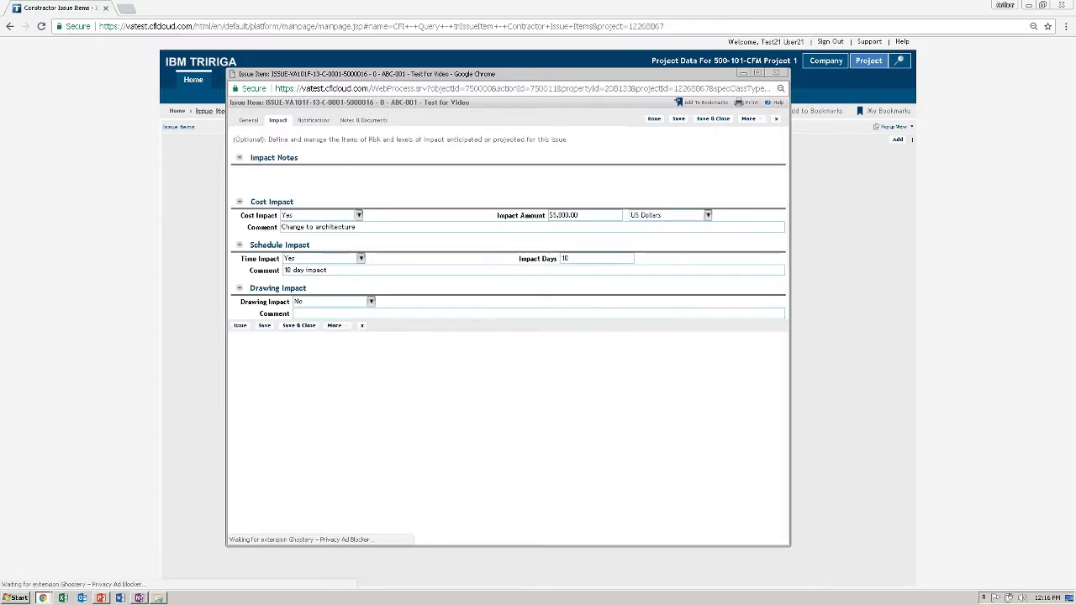
Upload "info to be uploaded.txt" from the VA folder to the issue's related documents
{"action": "left_click", "coordinate": [379, 125]}
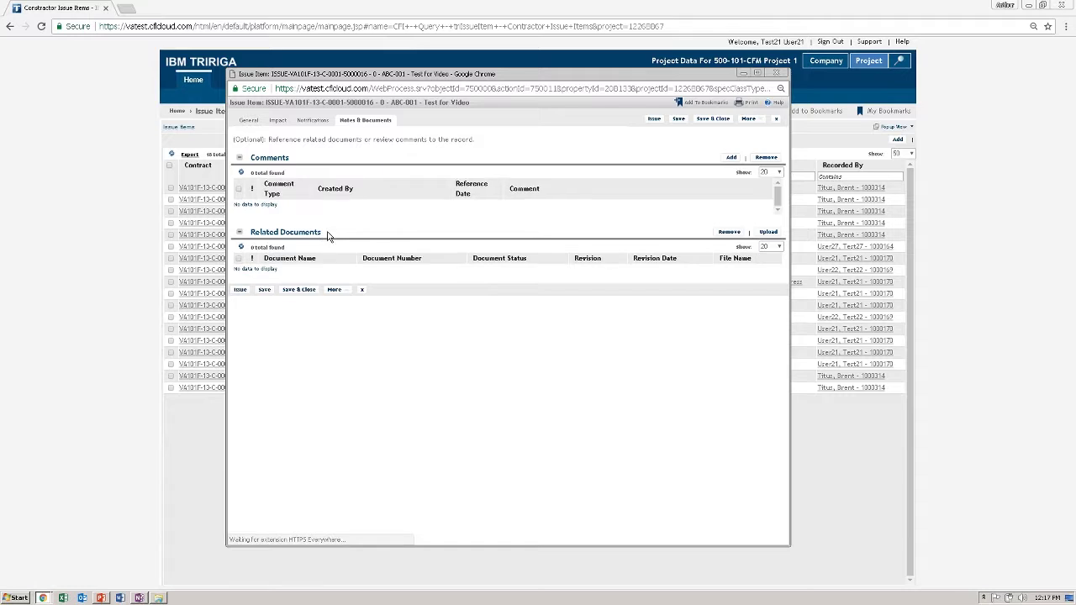
{"action": "left_click_drag", "start_coordinate": [321, 232], "coordinate": [250, 234]}
{"action": "left_click", "coordinate": [418, 304]}
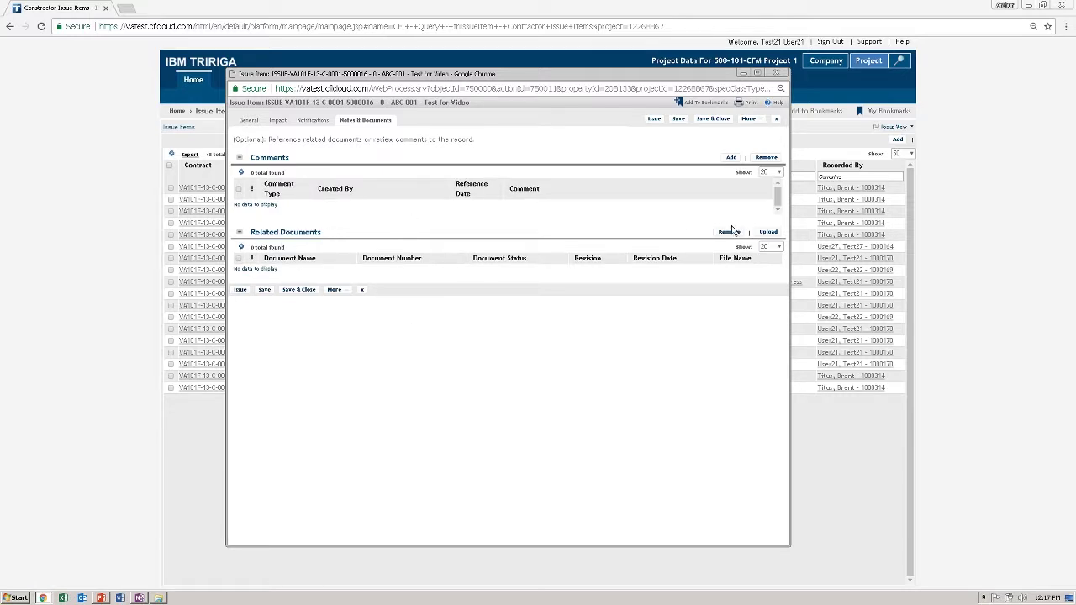
{"action": "left_click", "coordinate": [768, 232]}
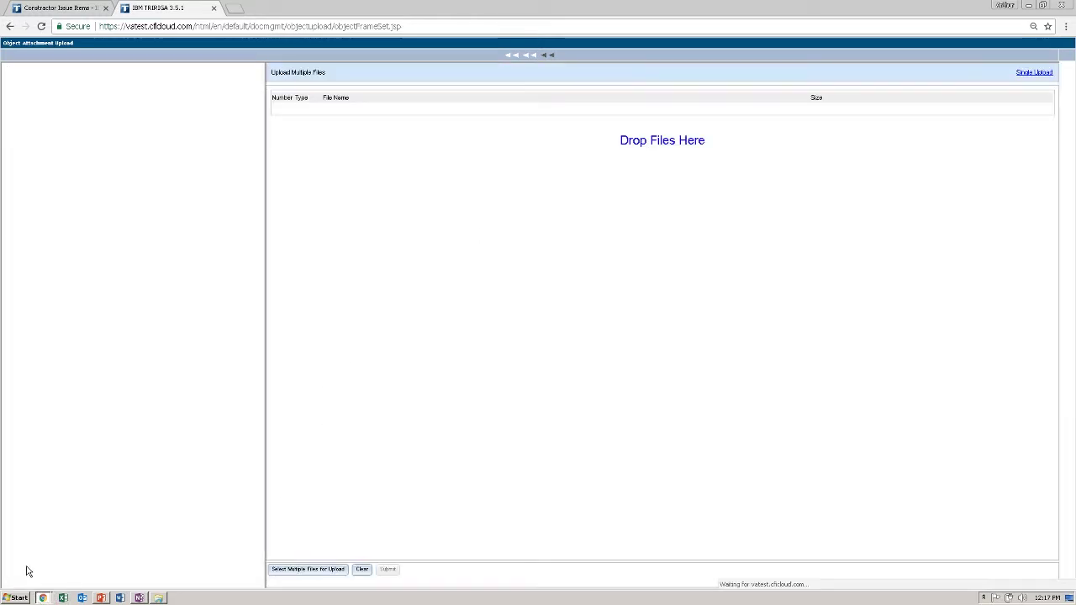
{"action": "left_click", "coordinate": [160, 599]}
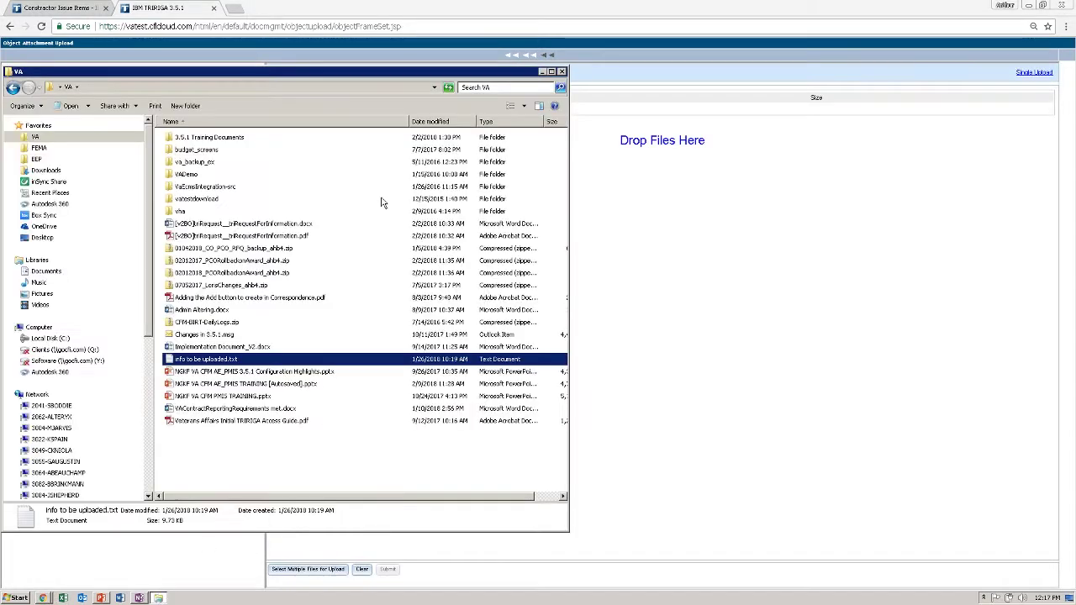
{"action": "left_click_drag", "start_coordinate": [206, 359], "coordinate": [639, 301]}
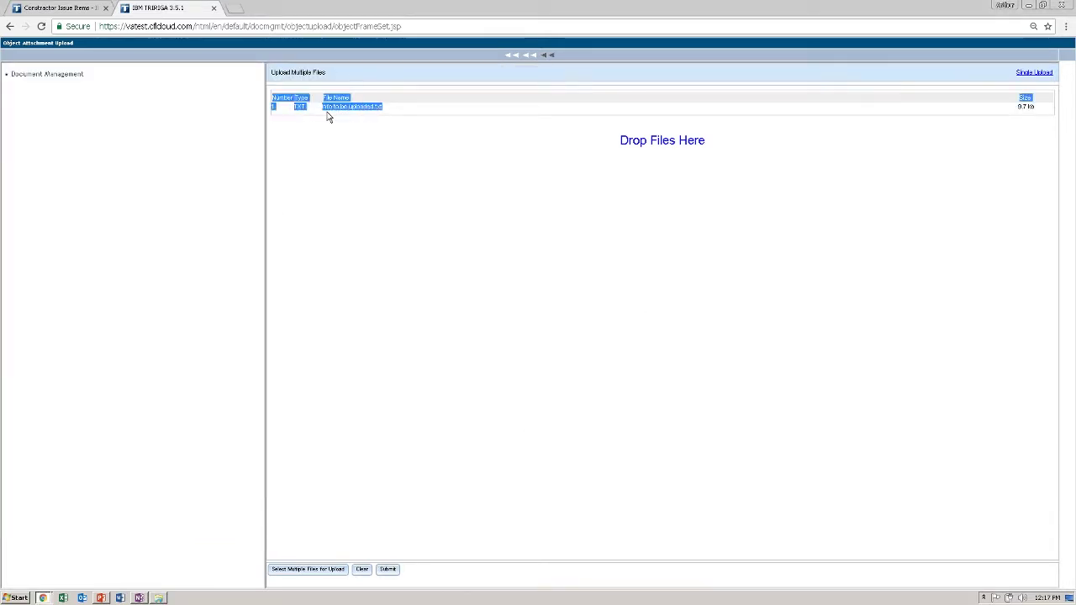
{"action": "left_click", "coordinate": [392, 575]}
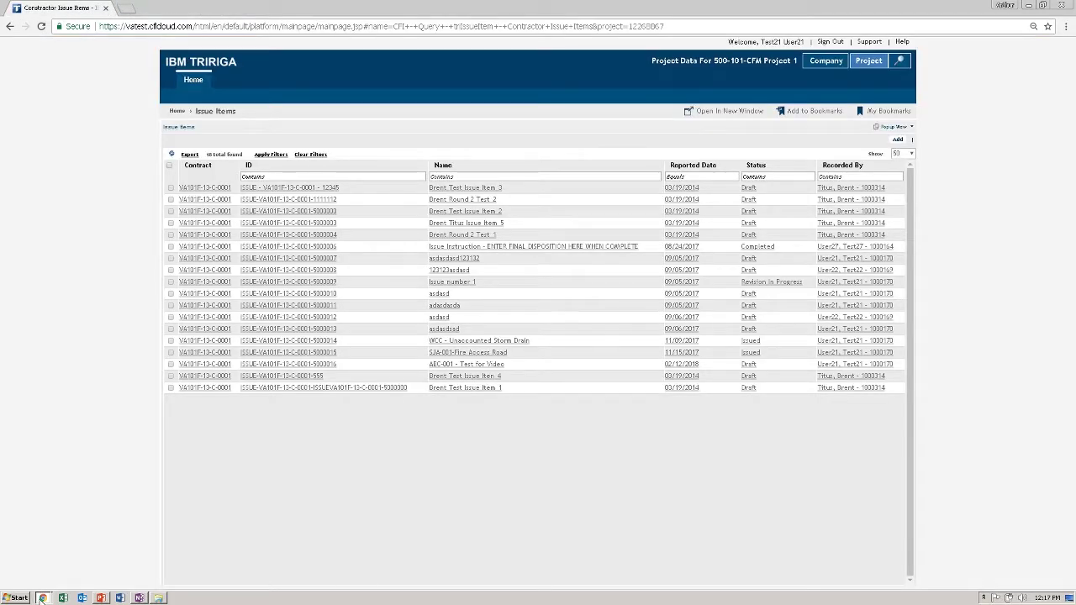
Return to the issue item's window, check the attached document, save the record and issue it
{"action": "left_click", "coordinate": [42, 597]}
{"action": "left_click", "coordinate": [51, 586]}
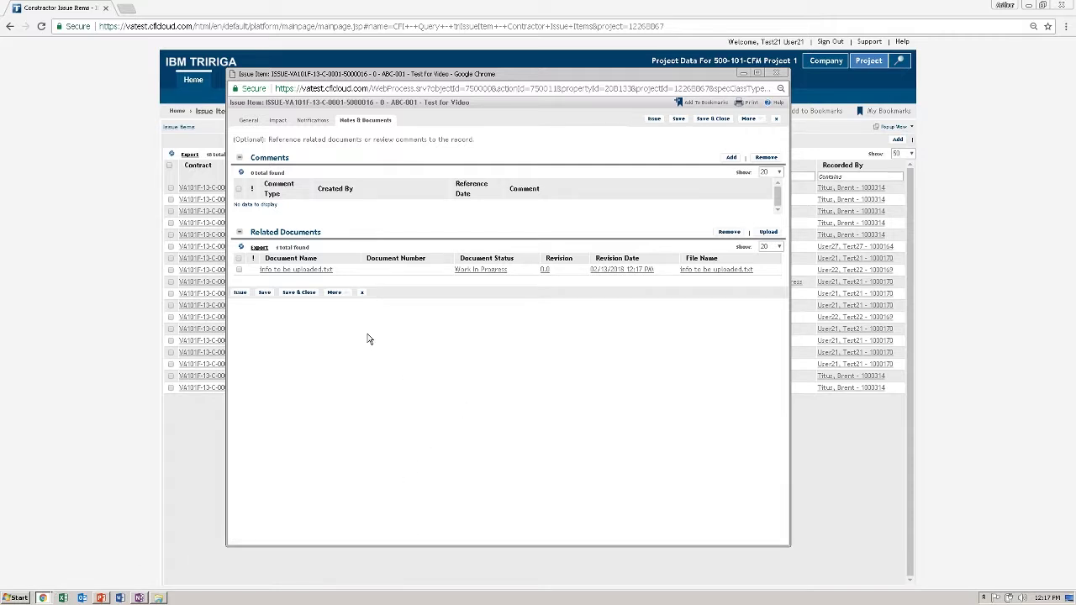
{"action": "left_click_drag", "start_coordinate": [336, 270], "coordinate": [260, 271]}
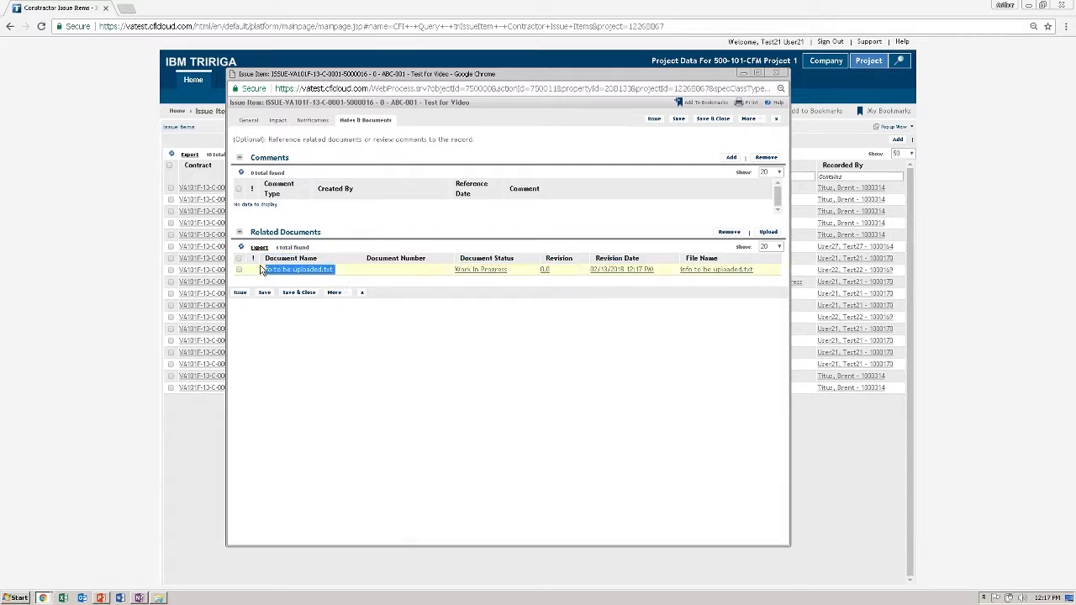
{"action": "left_click", "coordinate": [679, 119]}
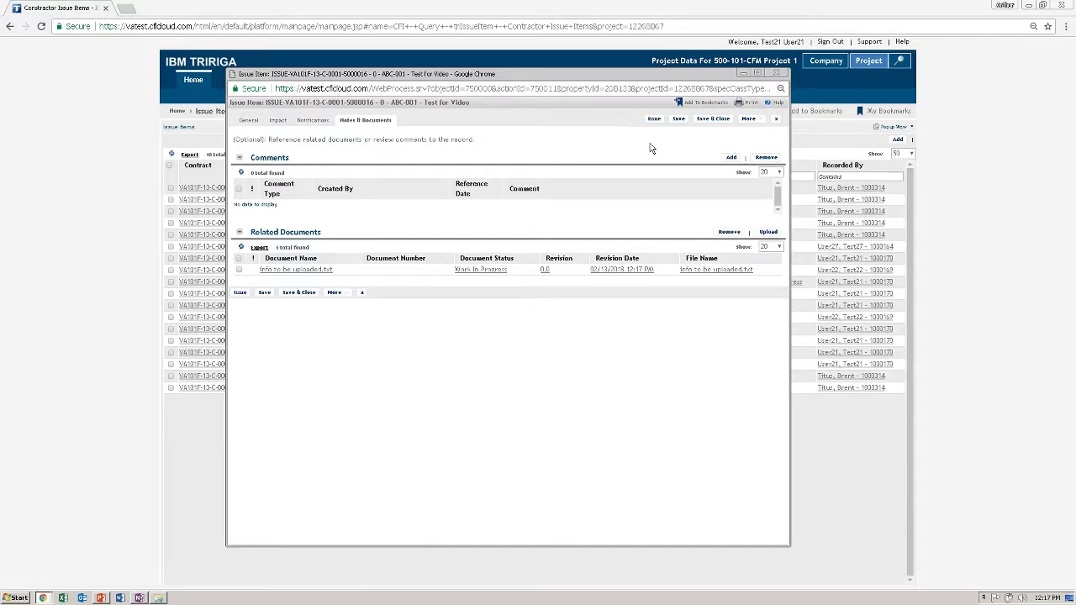
{"action": "left_click", "coordinate": [654, 122]}
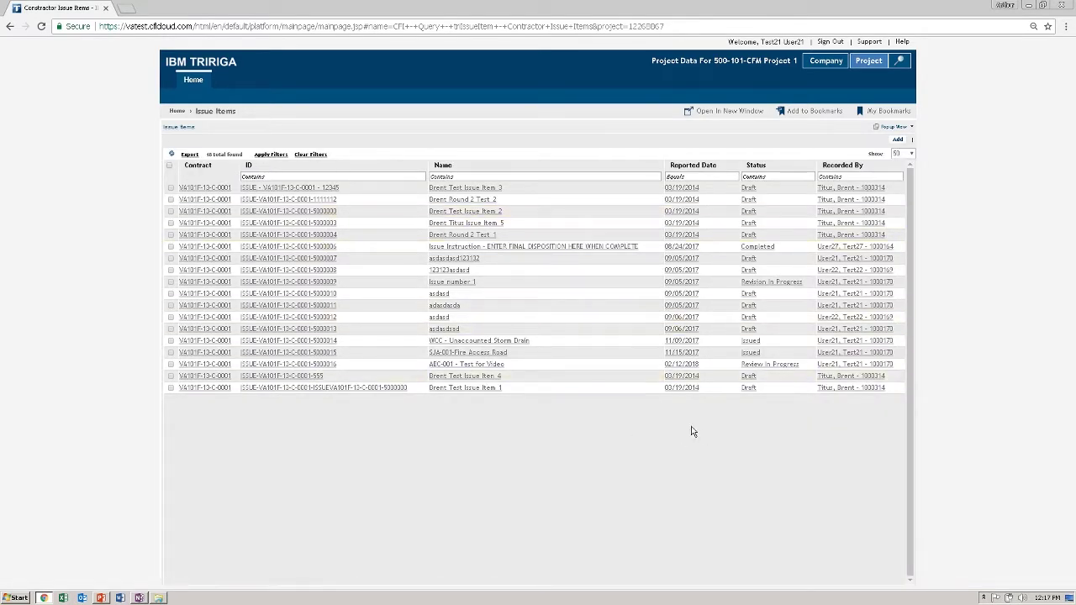
Filter the issue items by the name ABC and check the issue's status
{"action": "left_click", "coordinate": [502, 176]}
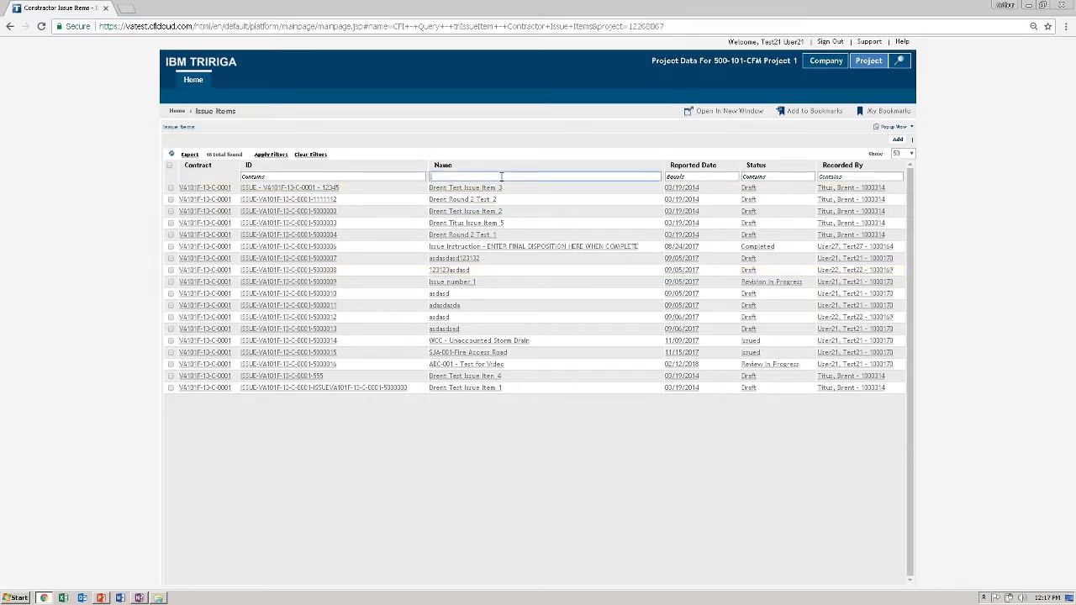
{"action": "key", "text": "Return"}
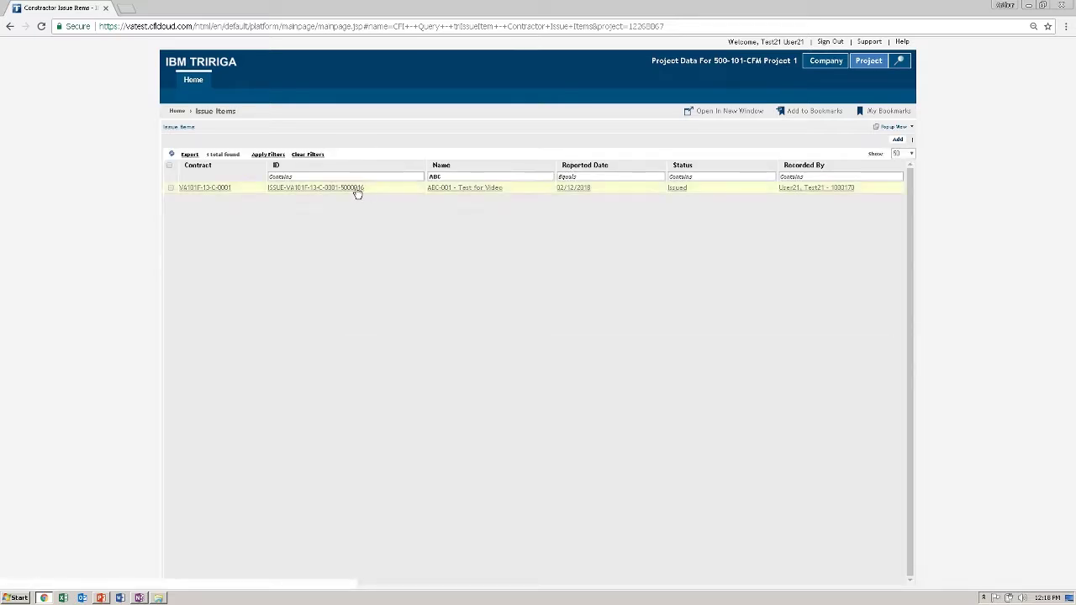
{"action": "left_click_drag", "start_coordinate": [689, 190], "coordinate": [669, 189]}
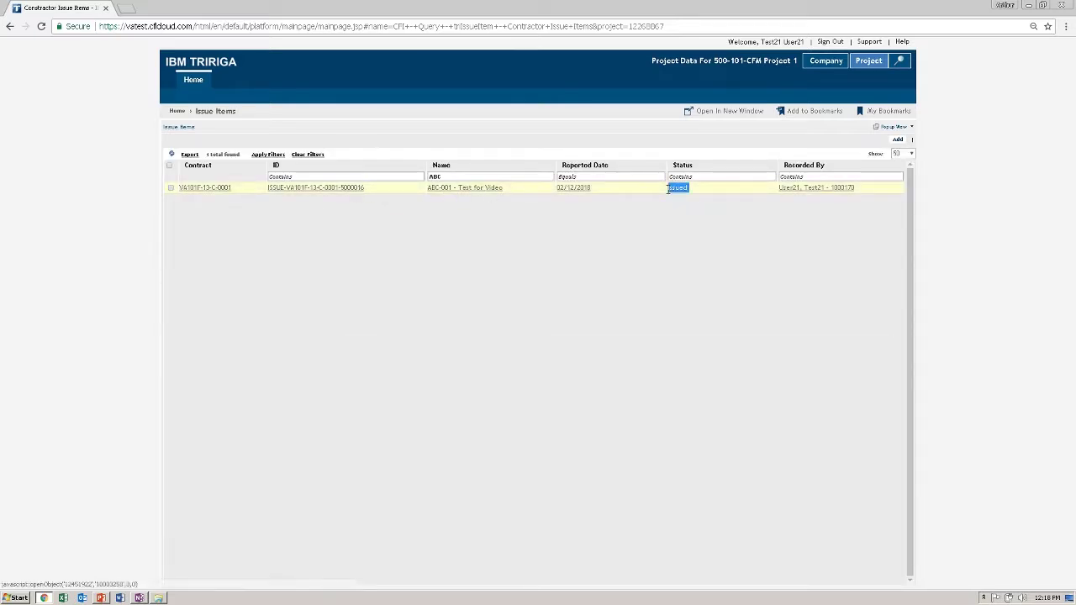
Open the list of correspondence records from the Correspondence section of the project data
{"action": "left_click", "coordinate": [644, 245]}
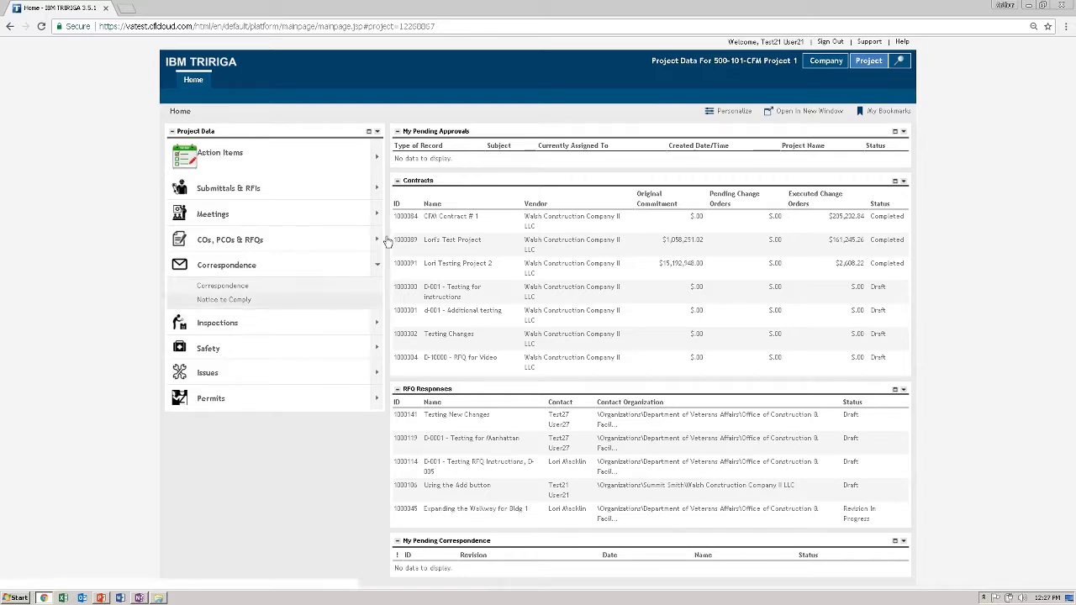
{"action": "left_click", "coordinate": [376, 267]}
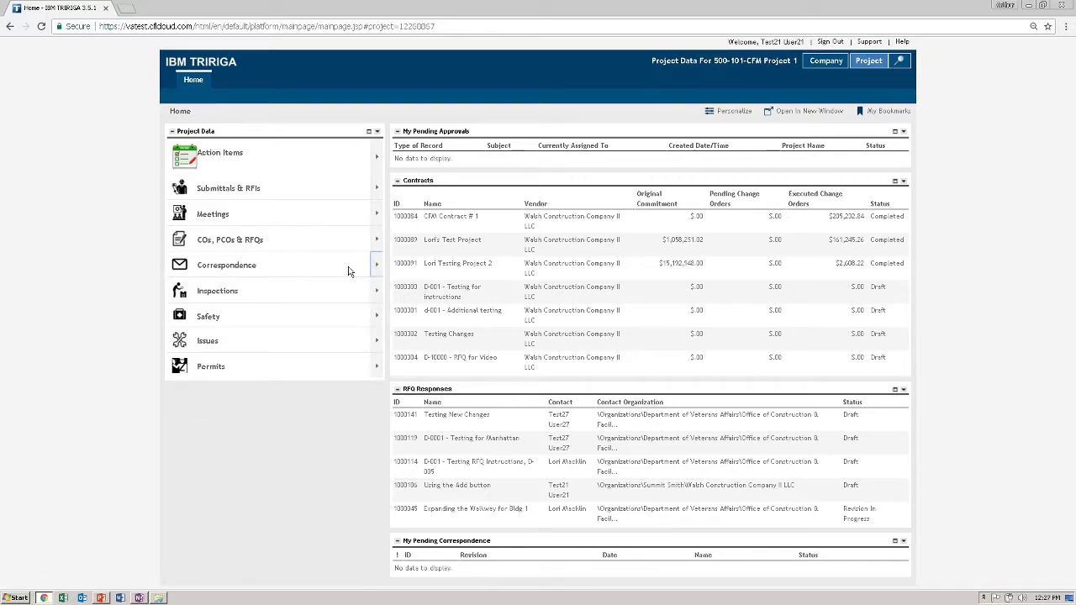
{"action": "left_click", "coordinate": [377, 267]}
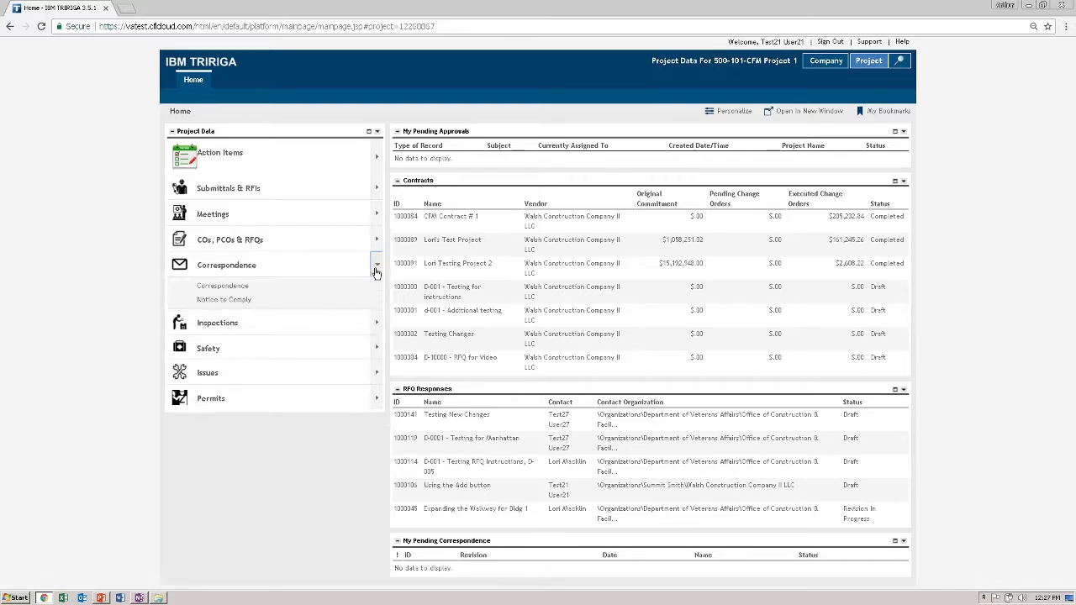
{"action": "left_click", "coordinate": [239, 289]}
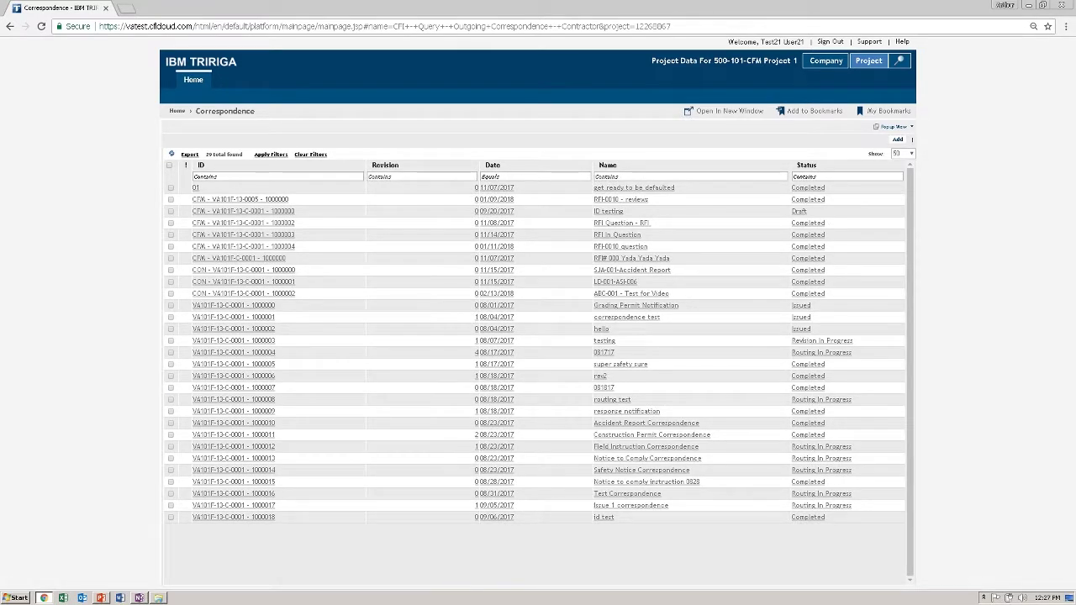
Filter the correspondence records by the name ABC-001 and check the record's status
{"action": "left_click", "coordinate": [677, 177]}
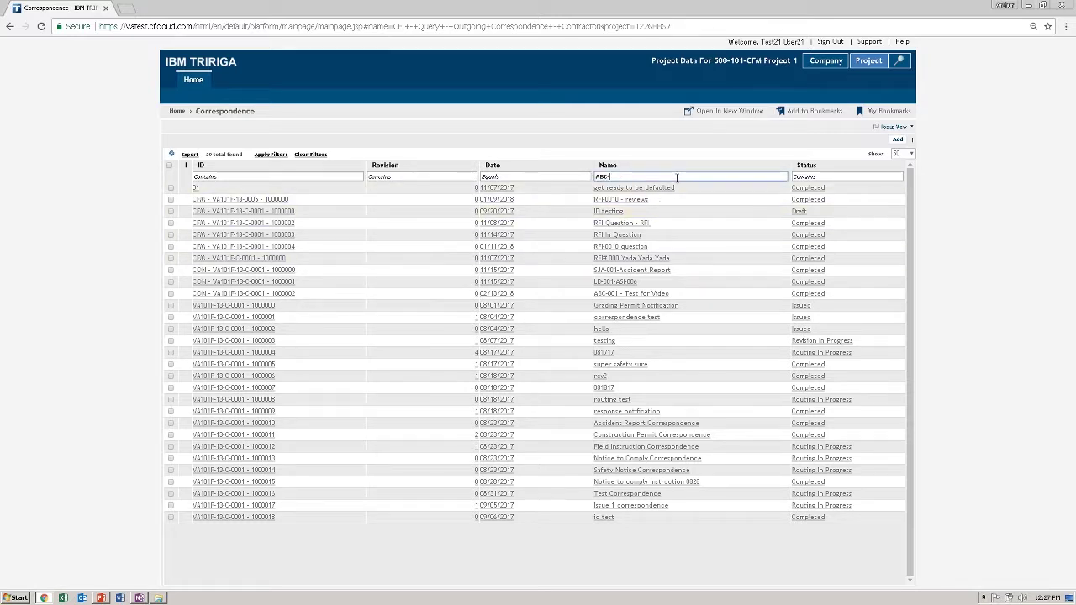
{"action": "key", "text": "Return"}
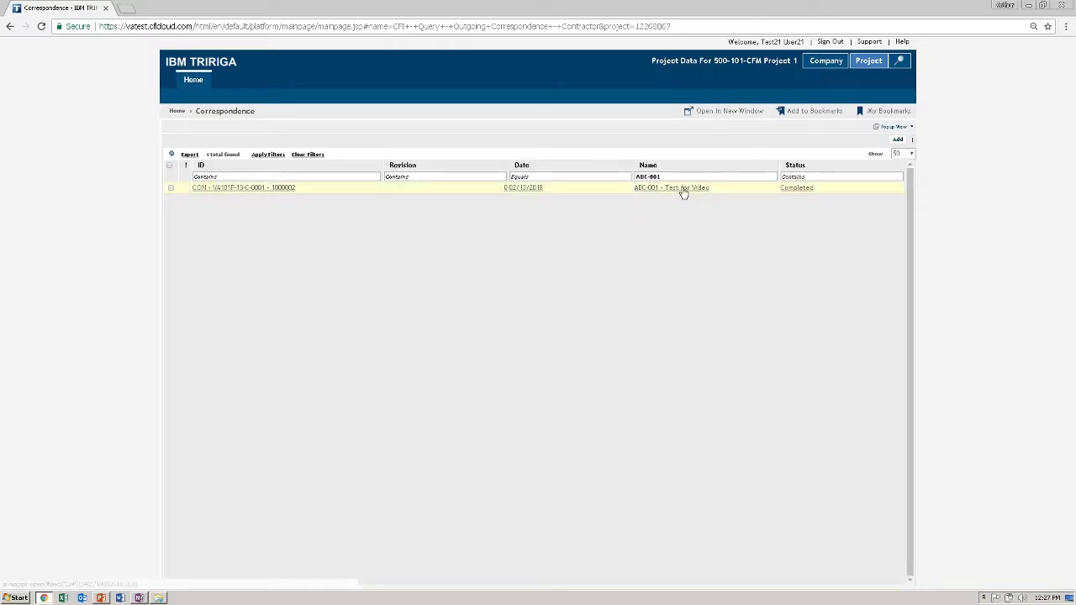
{"action": "double_click", "coordinate": [824, 193]}
{"action": "left_click", "coordinate": [653, 305]}
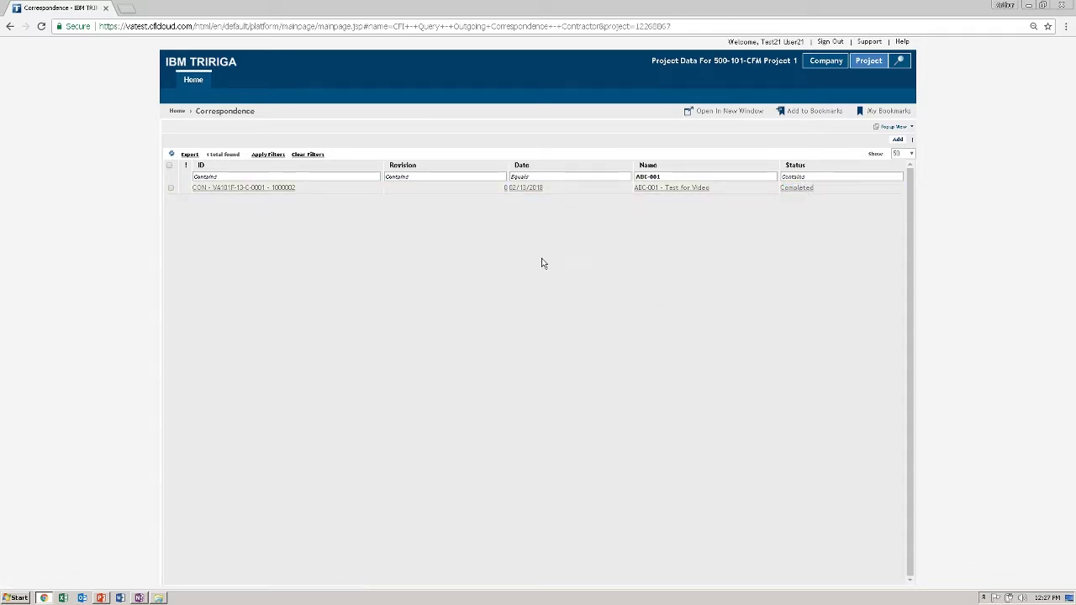
Open the ABC-001 - Test for Video correspondence, read the logged response from its notifications, and close both record windows
{"action": "left_click", "coordinate": [668, 188]}
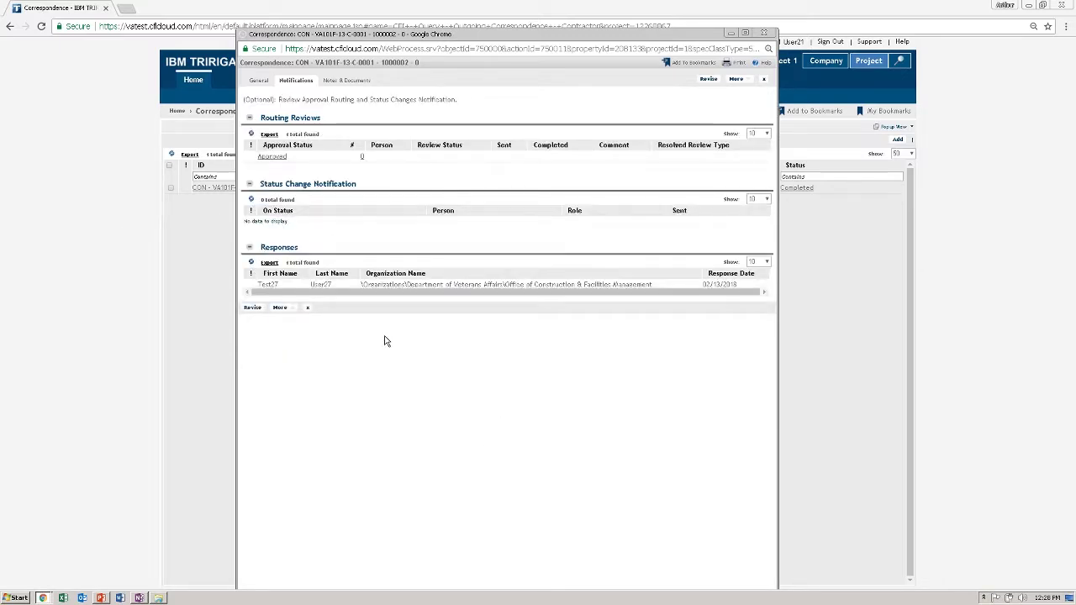
{"action": "left_click", "coordinate": [440, 286]}
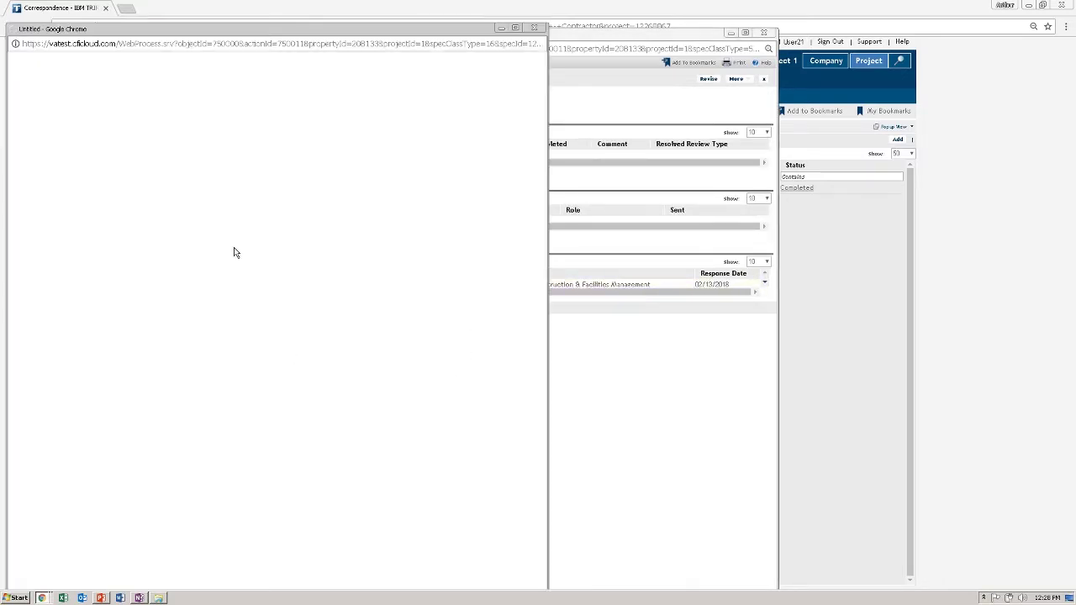
{"action": "left_click_drag", "start_coordinate": [211, 34], "coordinate": [496, 29]}
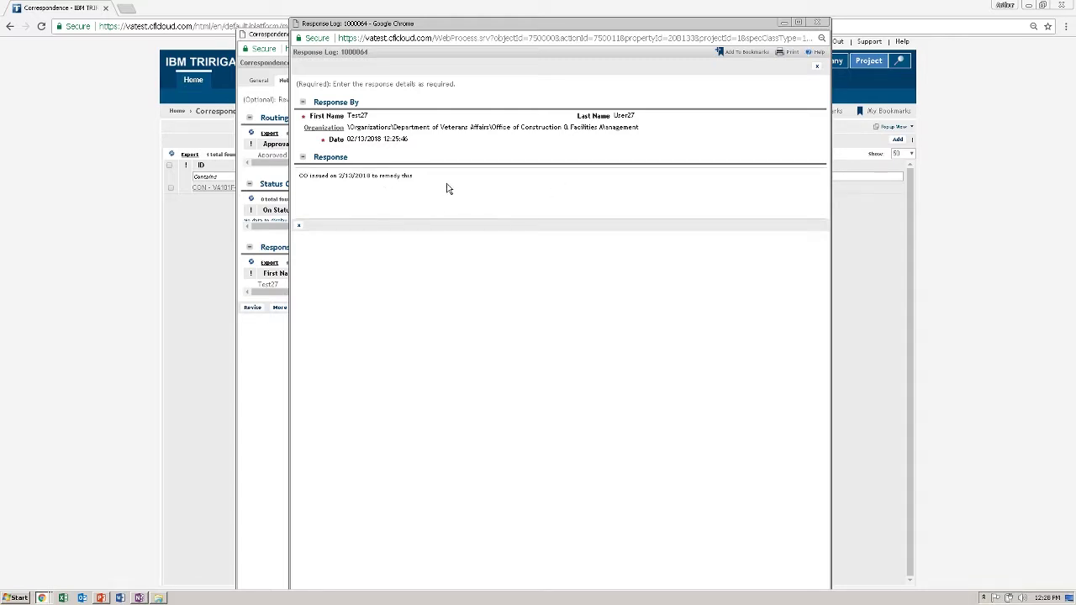
{"action": "left_click_drag", "start_coordinate": [413, 176], "coordinate": [299, 175]}
{"action": "left_click", "coordinate": [392, 209]}
{"action": "left_click", "coordinate": [823, 23]}
{"action": "left_click", "coordinate": [772, 34]}
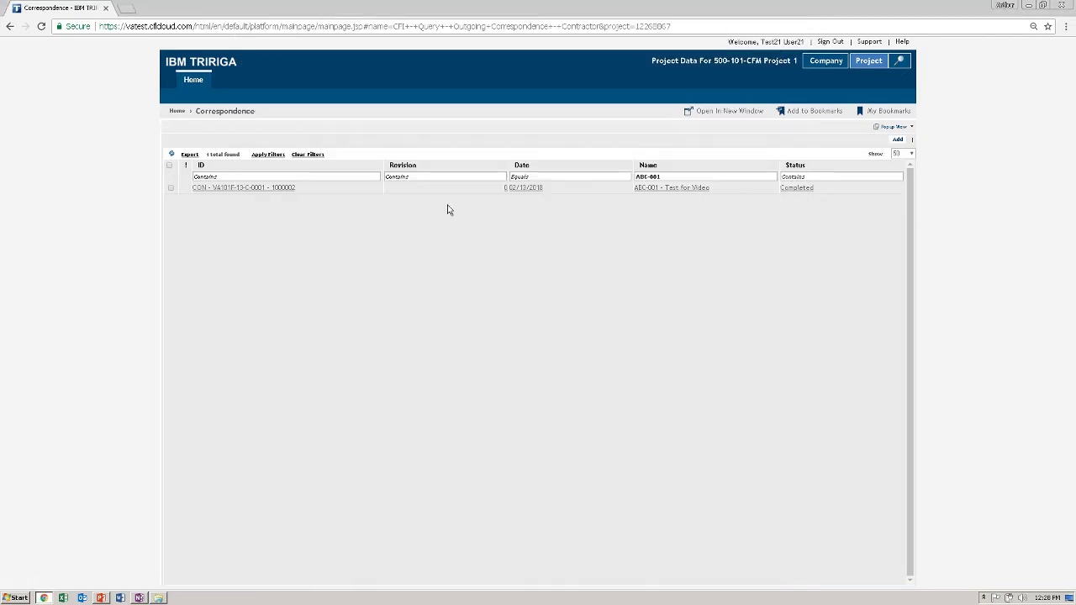